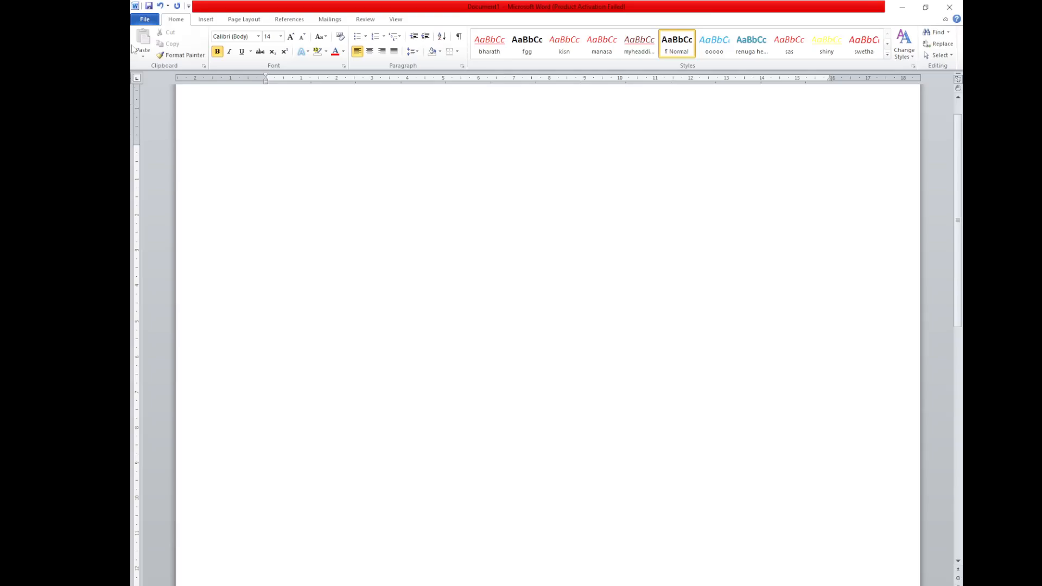
Step: Review the commands offered on the Home, Insert, Page Layout, References, Mailings, Review and View ribbon tabs
click(209, 23)
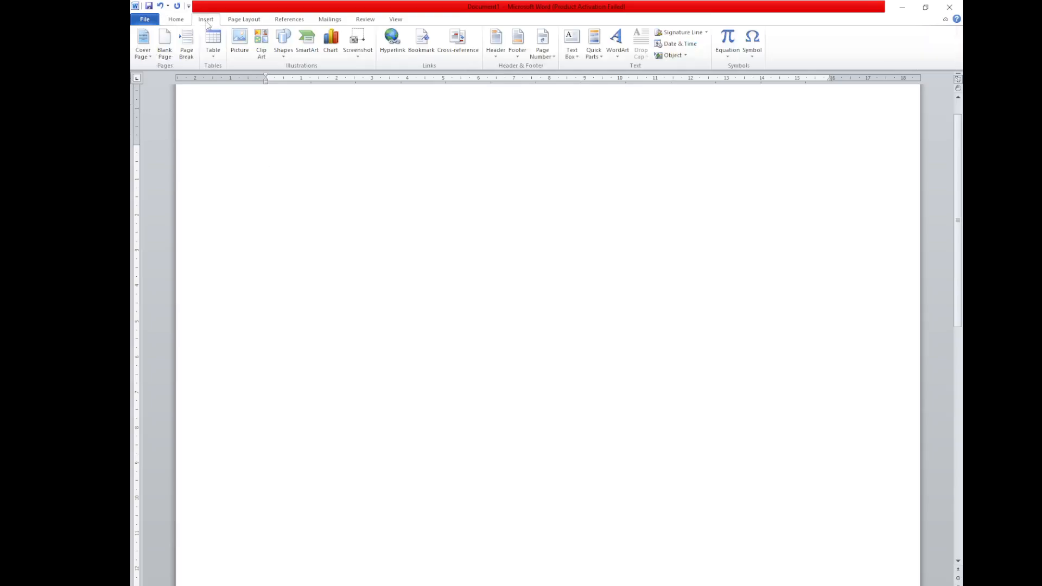
click(253, 23)
click(289, 22)
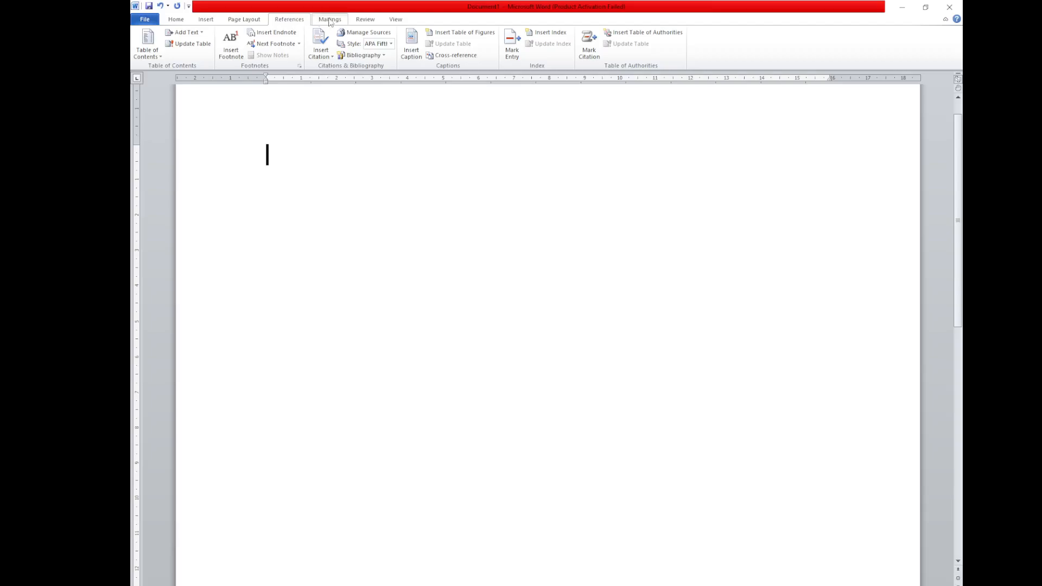
click(331, 22)
click(374, 23)
click(398, 21)
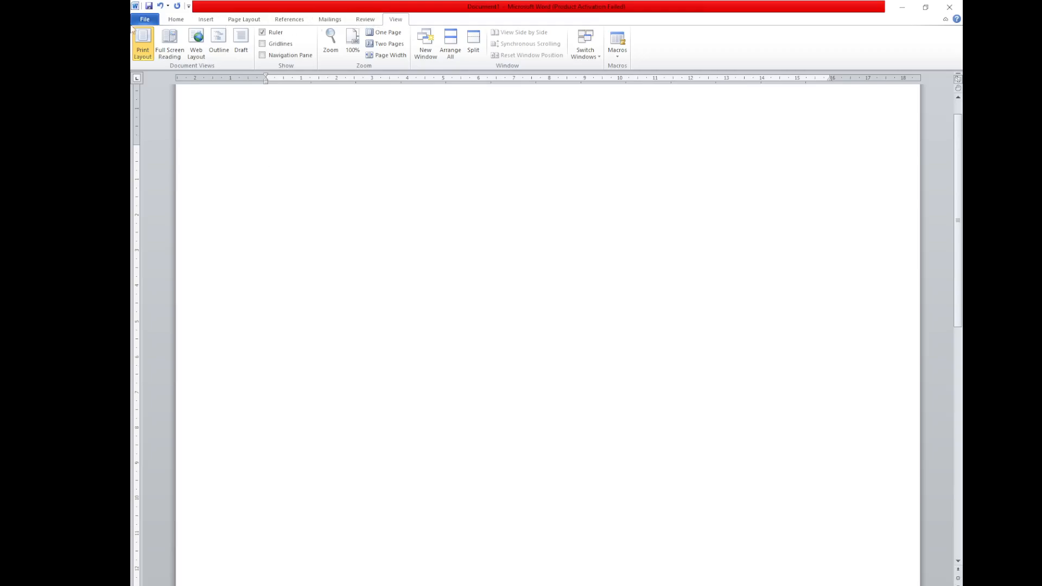
click(183, 24)
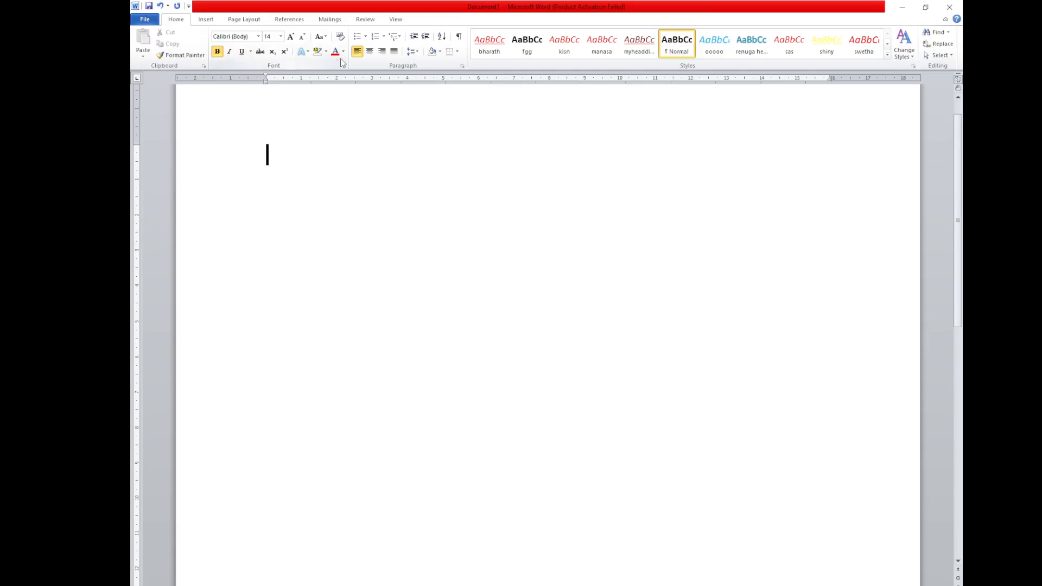
click(206, 20)
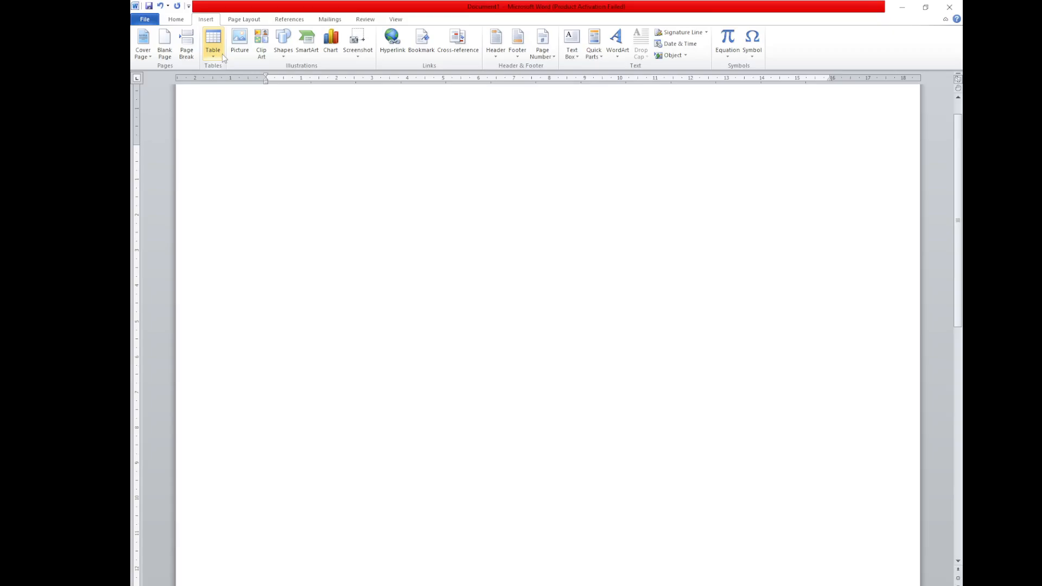
click(244, 20)
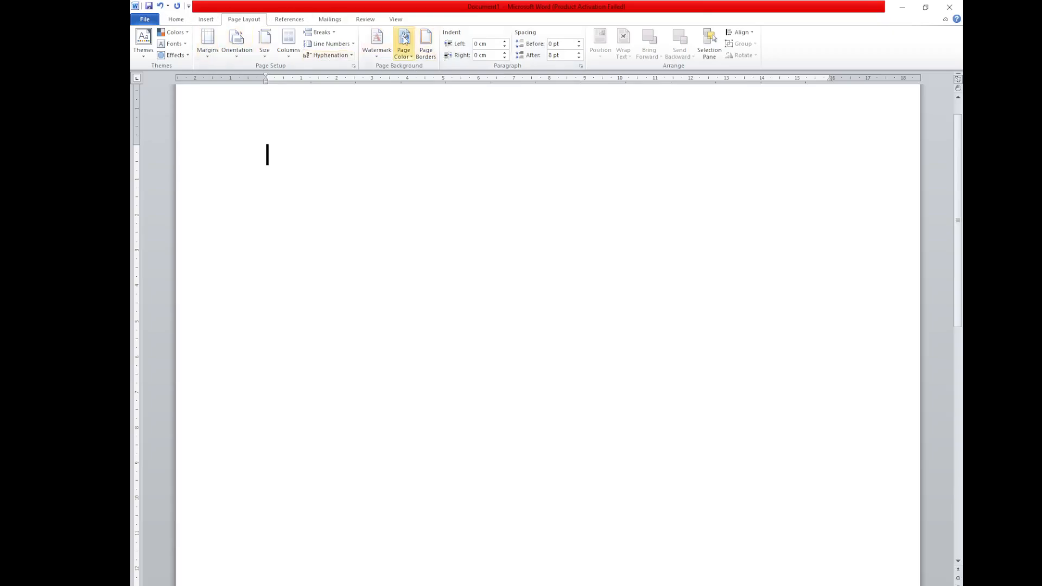
click(214, 23)
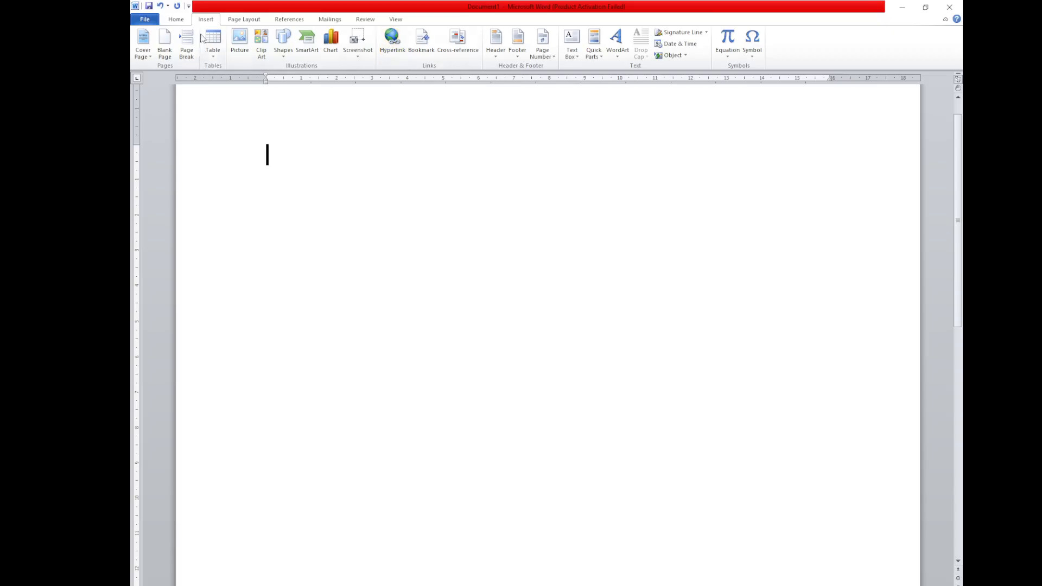
click(395, 19)
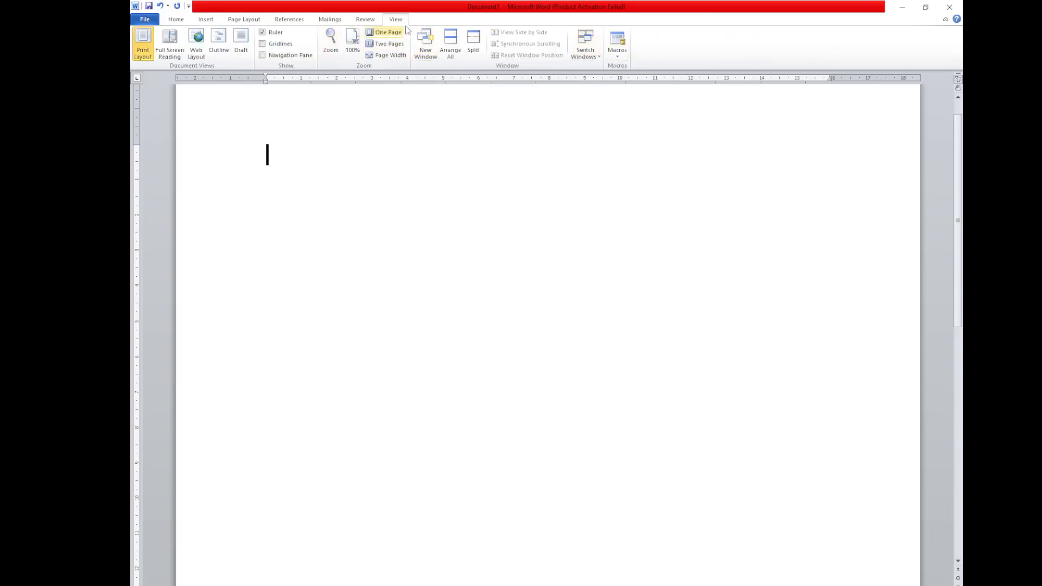
right_click(696, 51)
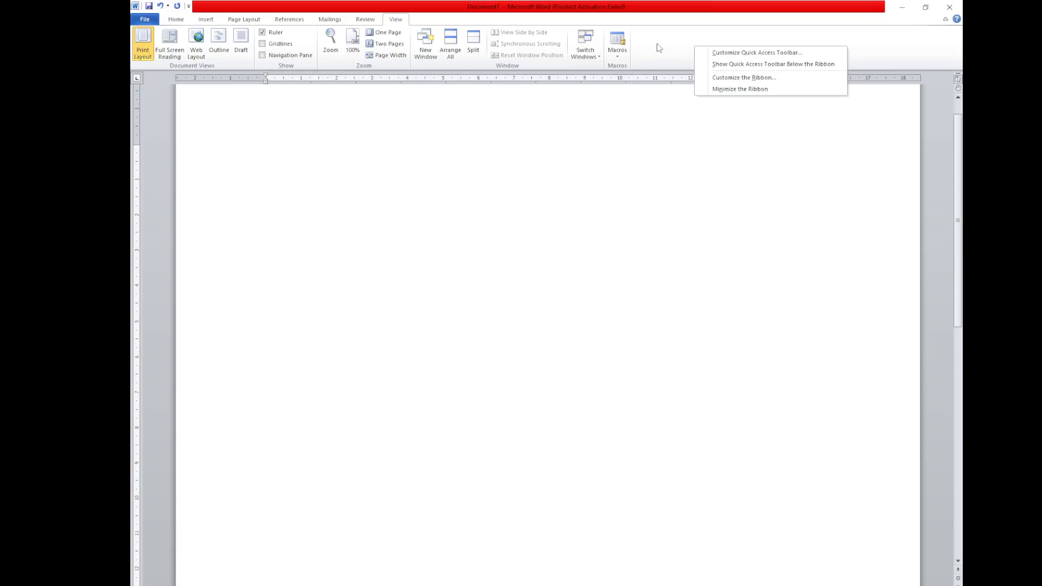
click(365, 20)
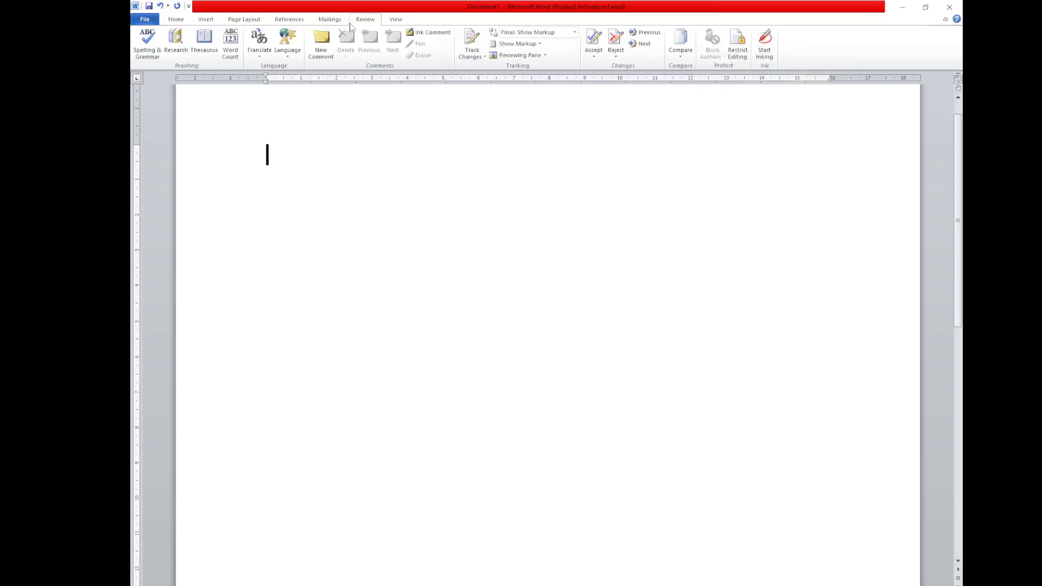
click(330, 20)
click(289, 20)
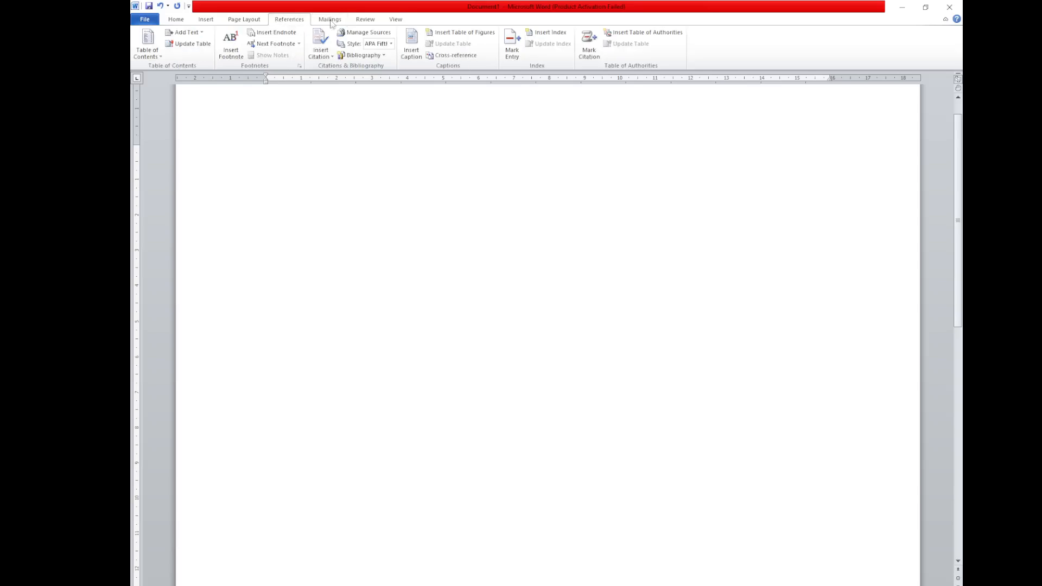
click(402, 20)
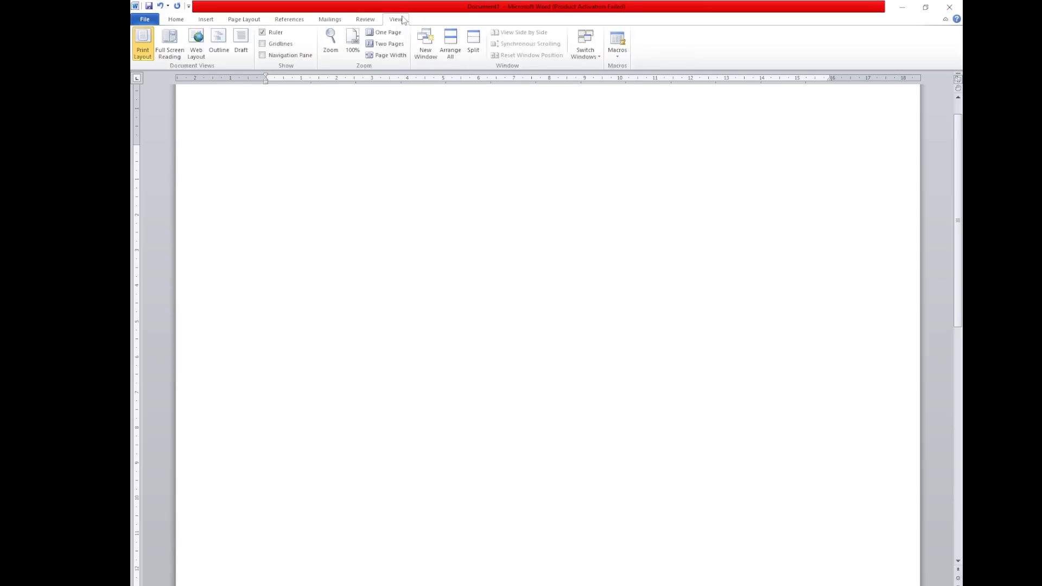
Step: Open the ribbon customization options and show the available commands from All Tabs
right_click(707, 44)
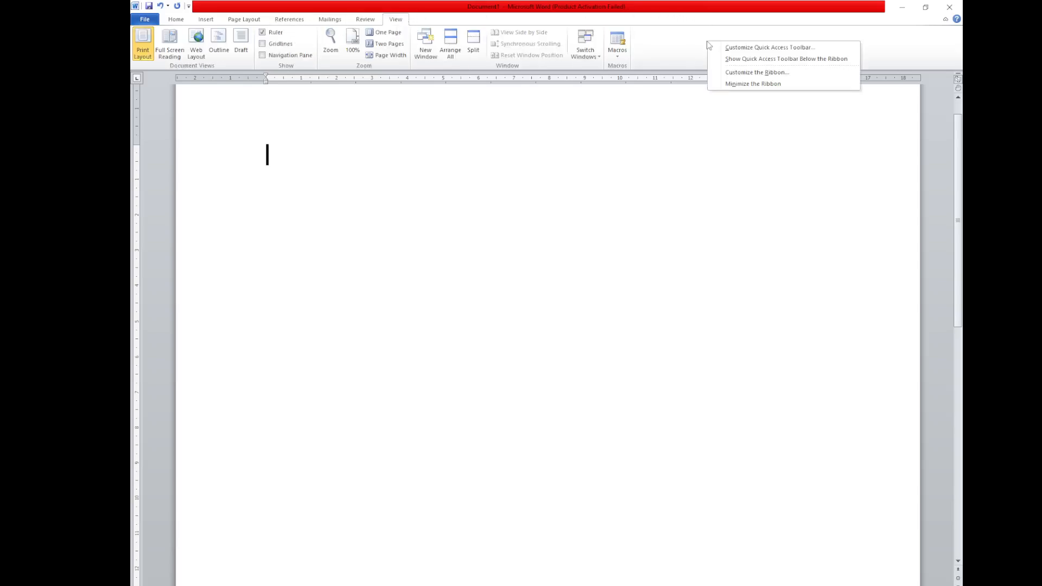
click(749, 73)
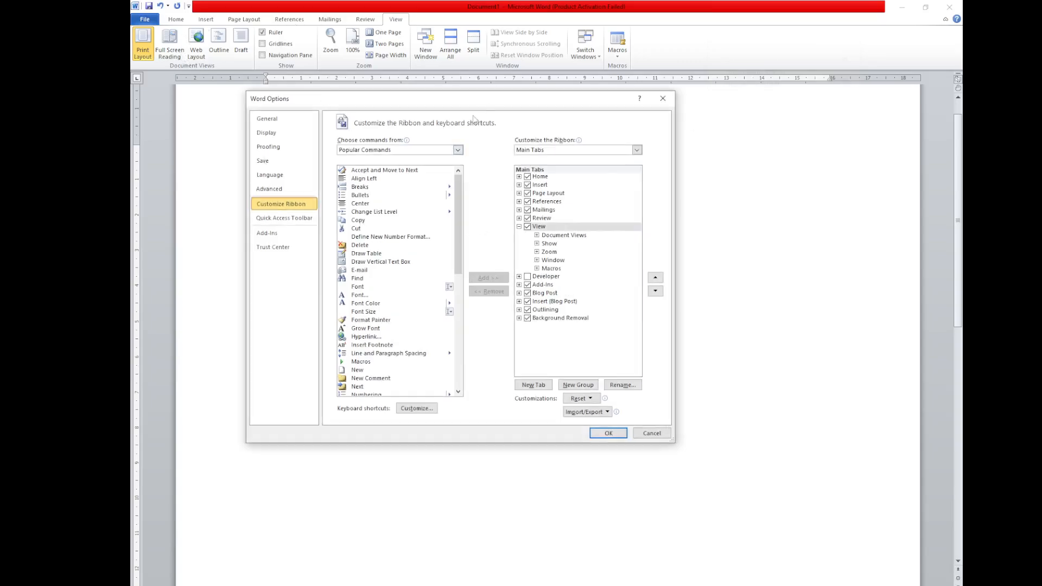
click(455, 153)
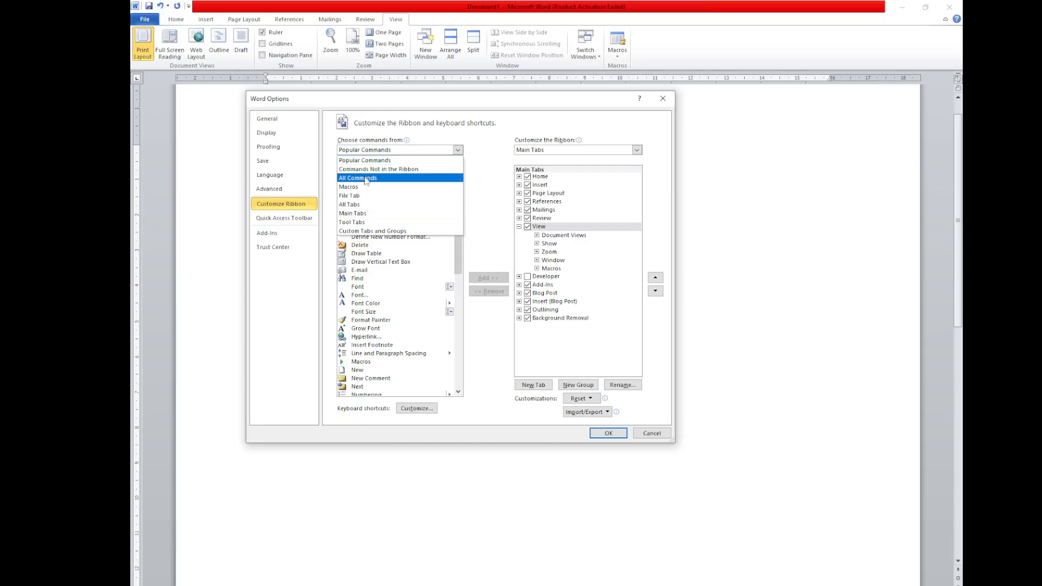
click(373, 210)
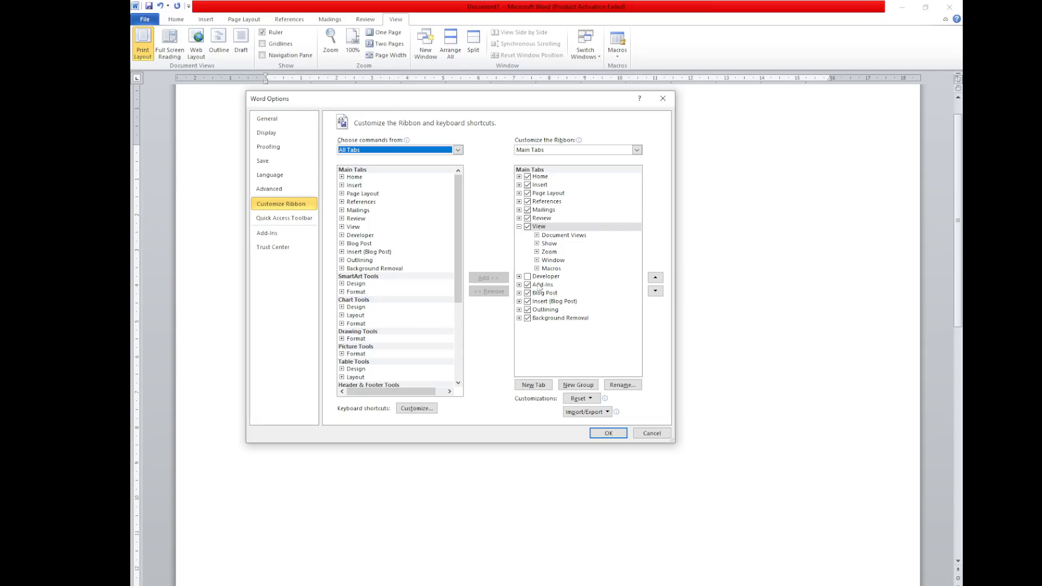
Step: Add a new custom ribbon tab directly after Insert and rename it MYSTYLE
click(544, 178)
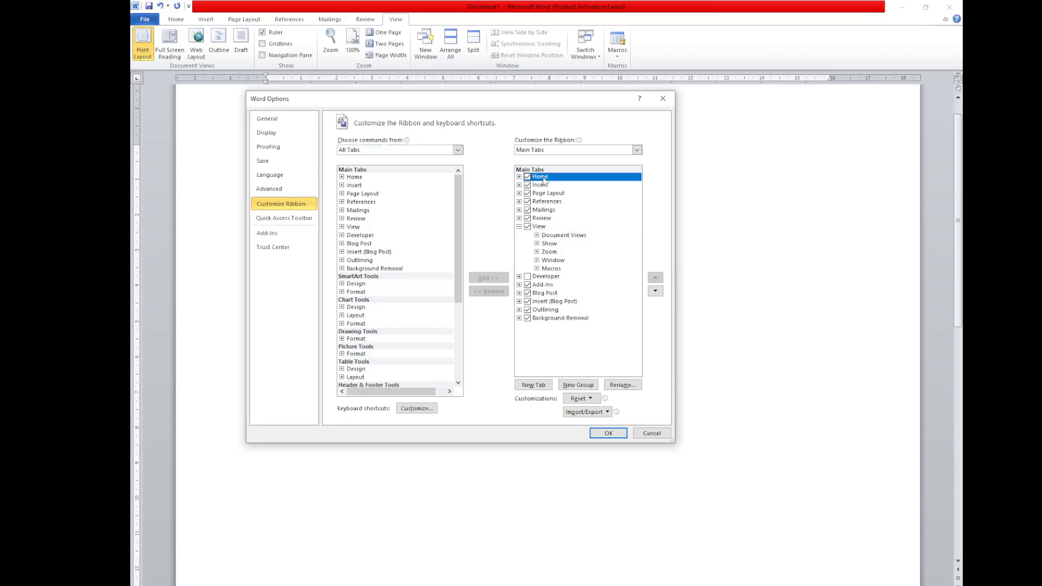
click(546, 187)
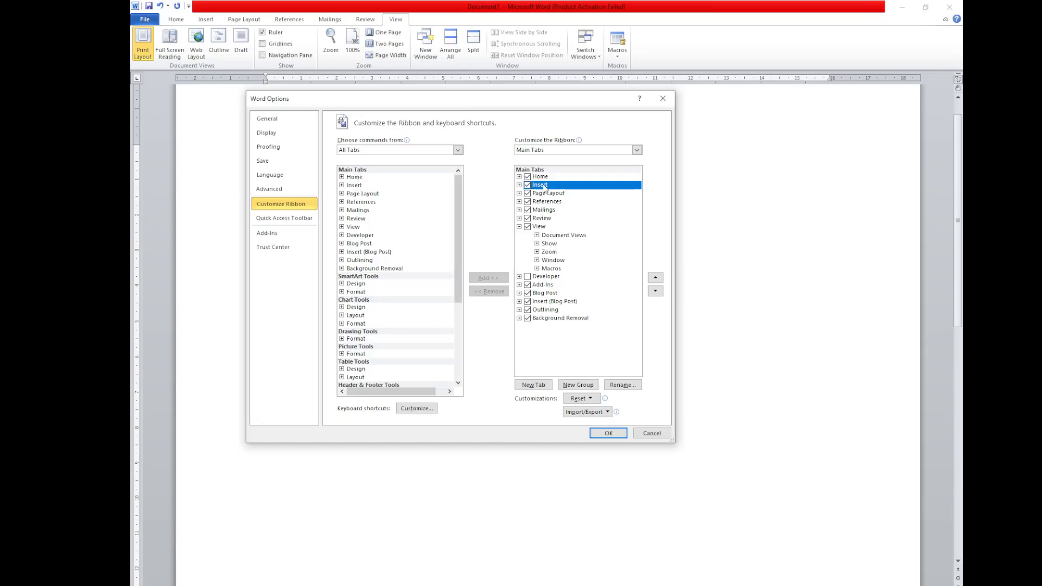
click(532, 385)
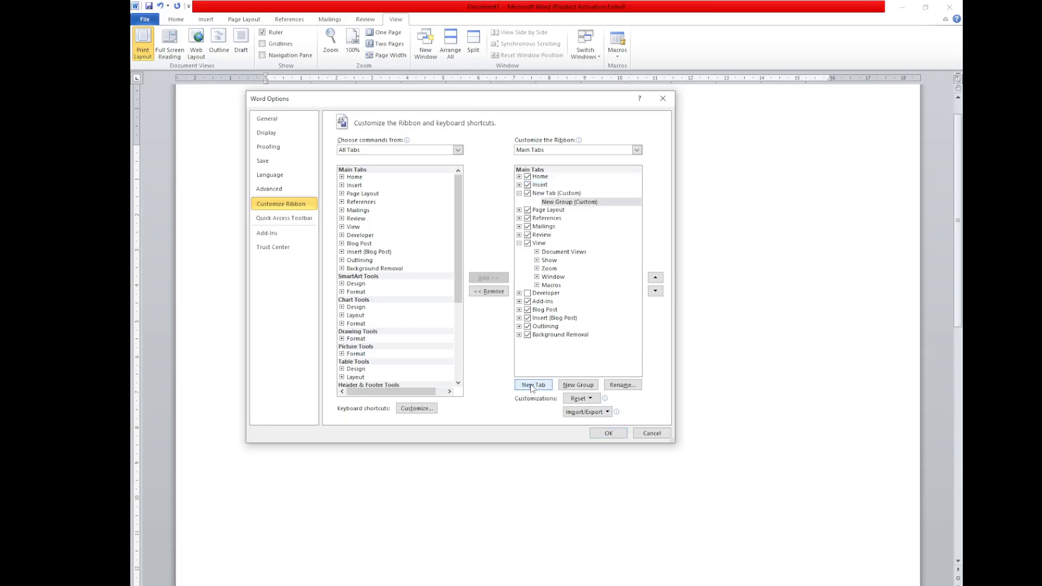
click(539, 194)
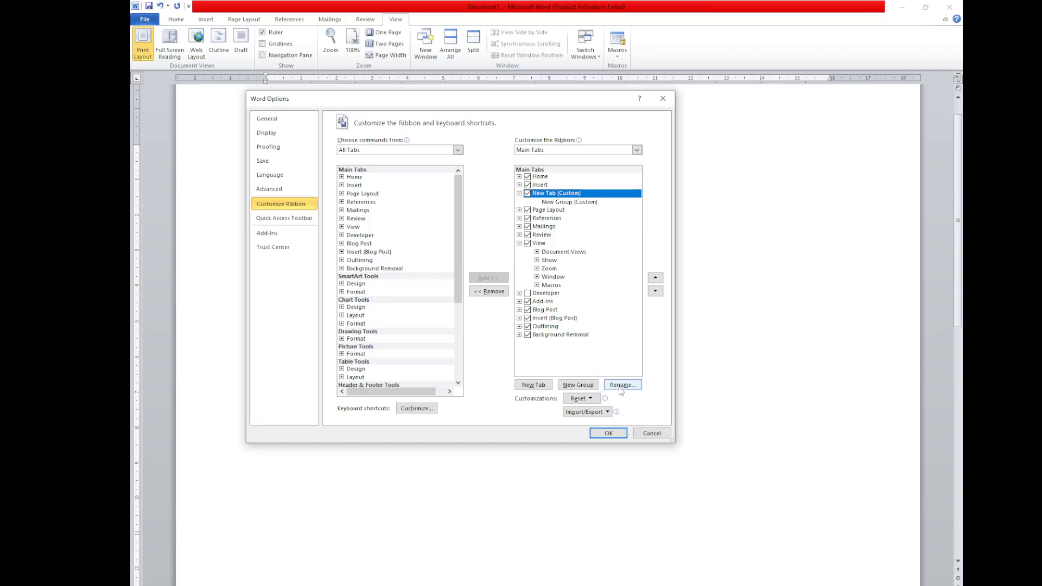
click(620, 385)
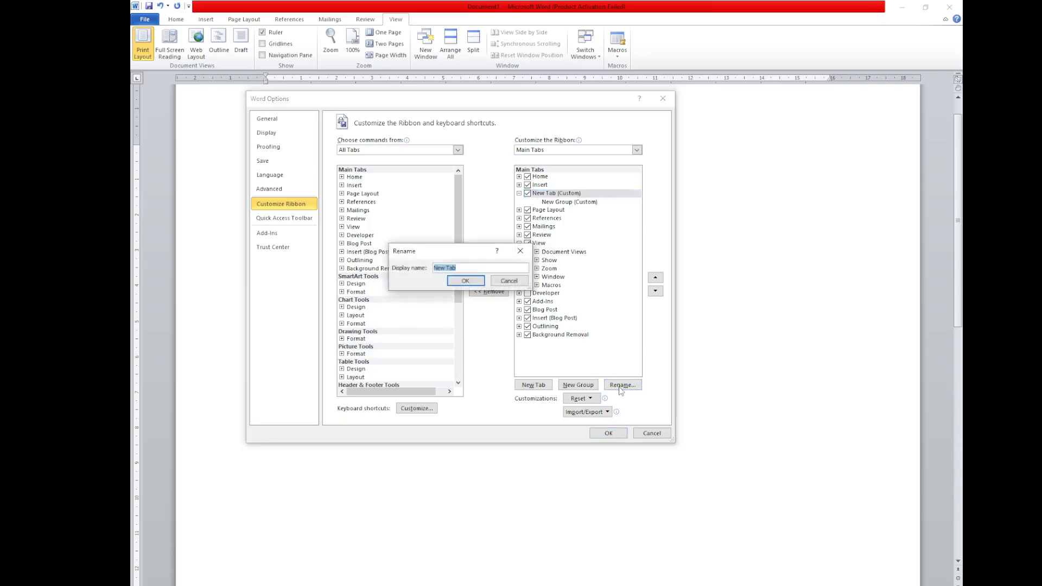
key(BackSpace)
click(479, 285)
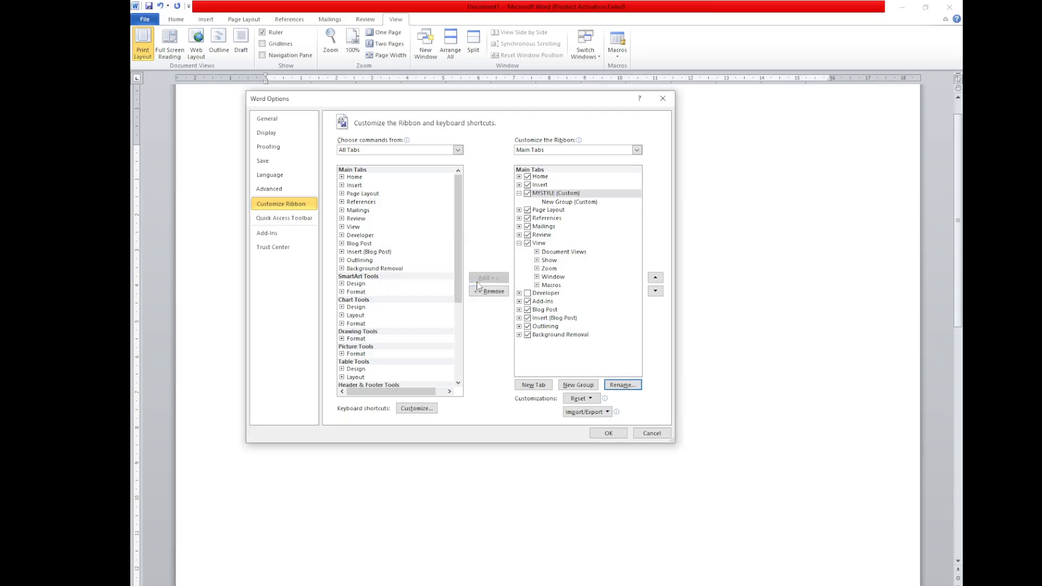
Step: Rename the new group inside the MYSTYLE tab to FORMAT
click(562, 202)
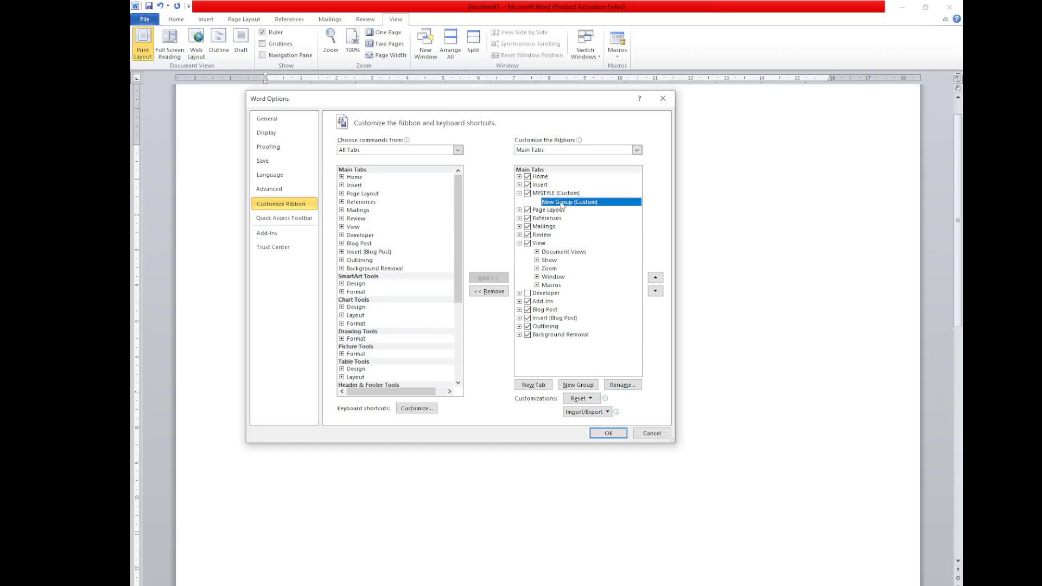
click(627, 386)
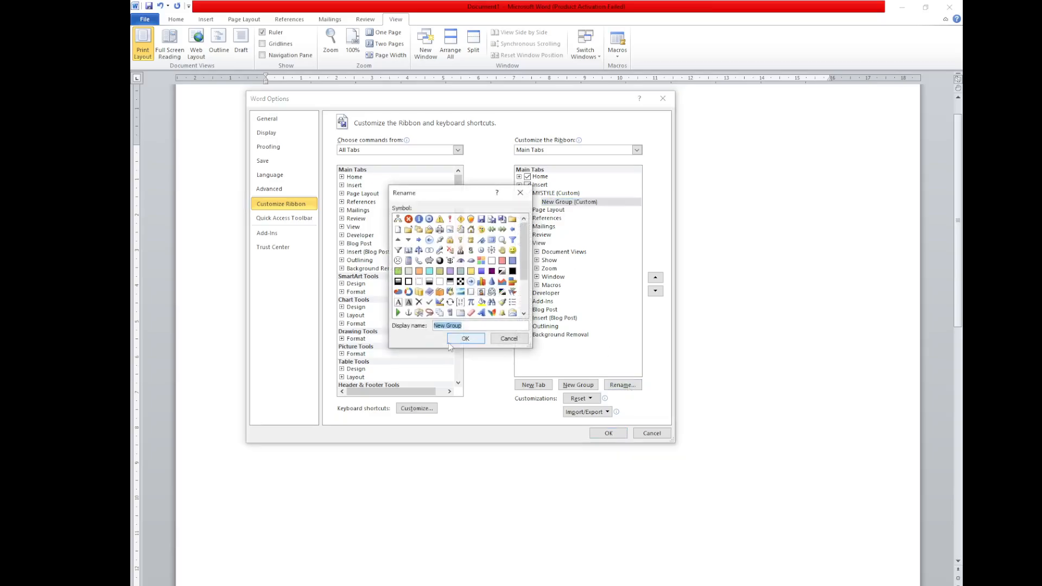
key(BackSpace)
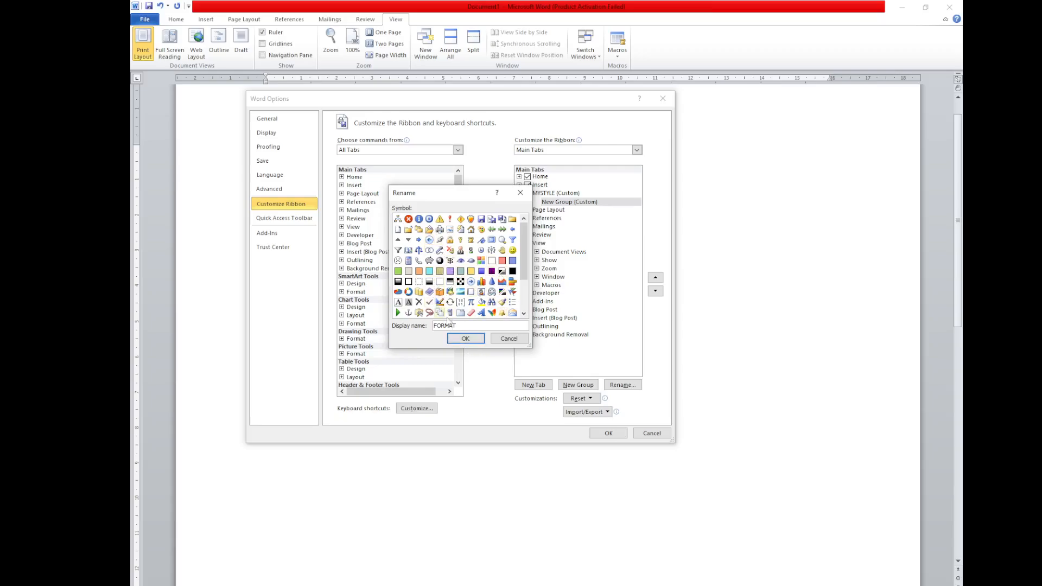
click(460, 339)
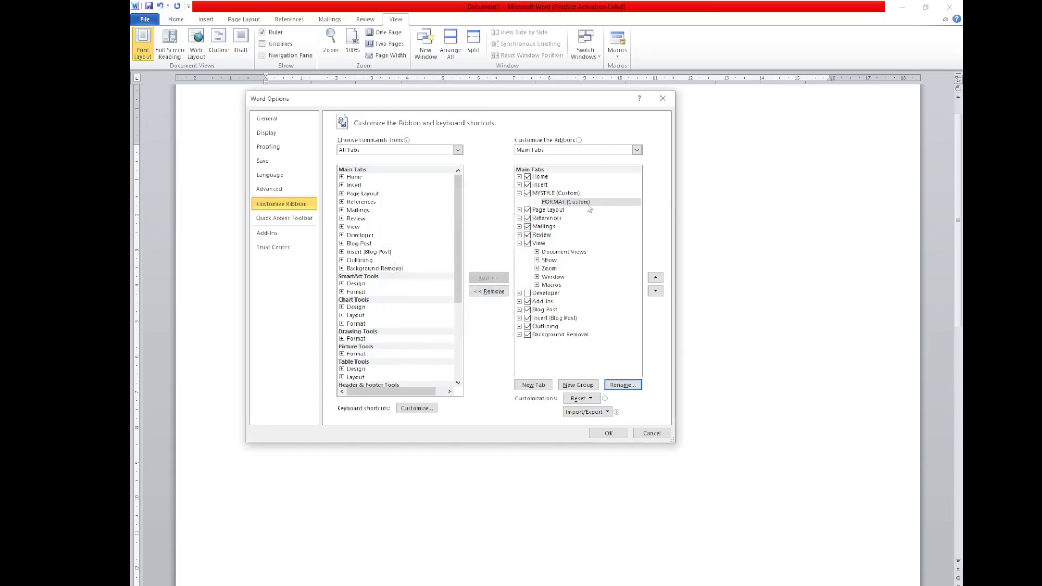
Step: Add the Bold, Italic and Underline commands from Home's Font group to the FORMAT group
click(567, 203)
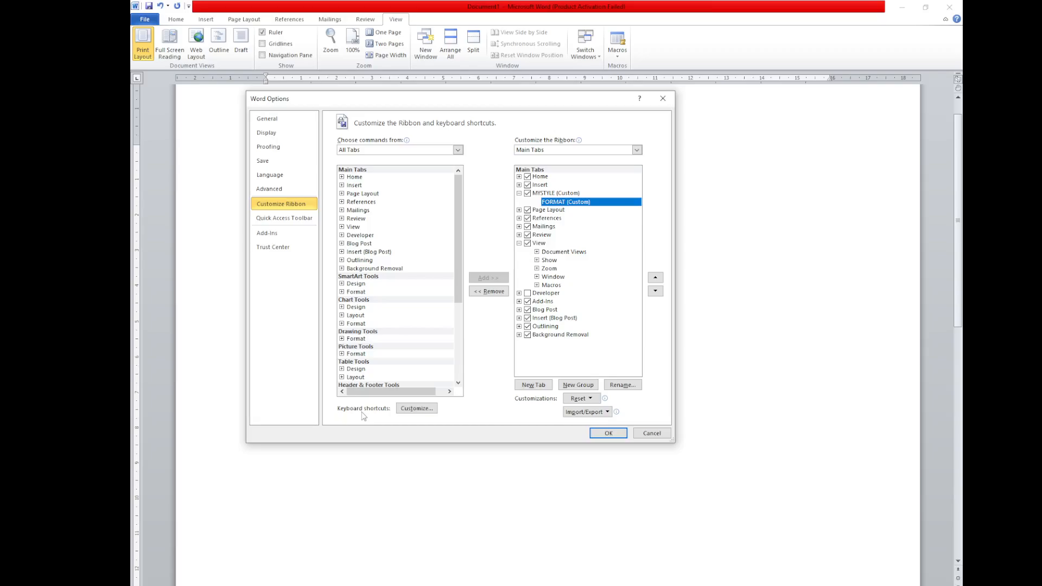
double_click(353, 177)
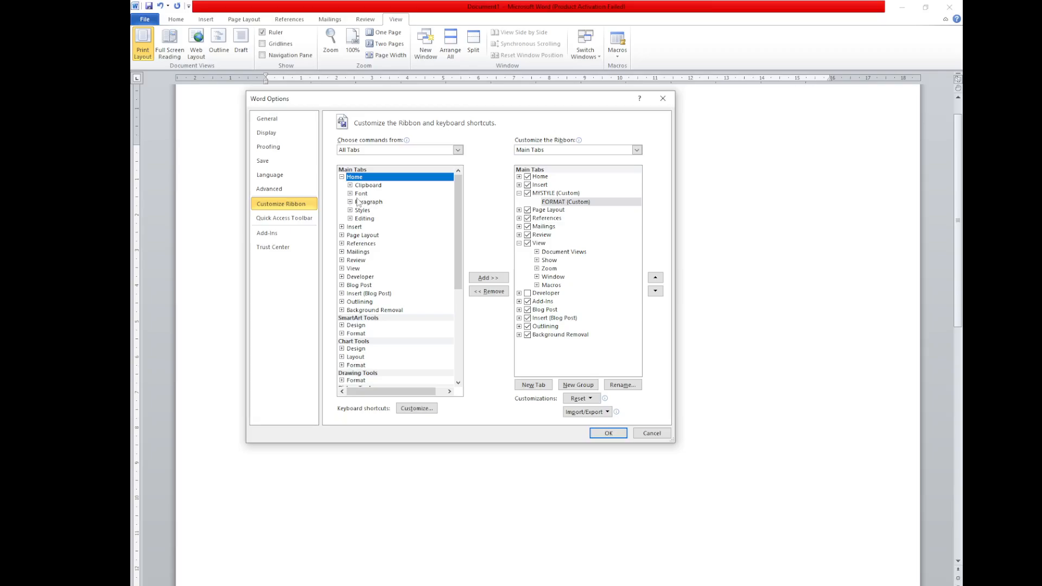
double_click(359, 194)
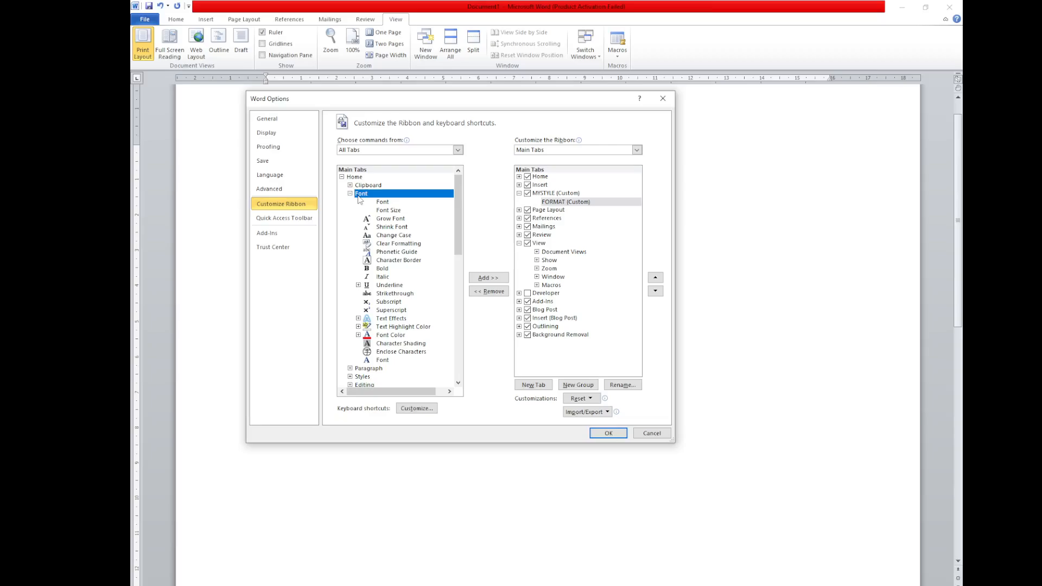
click(383, 269)
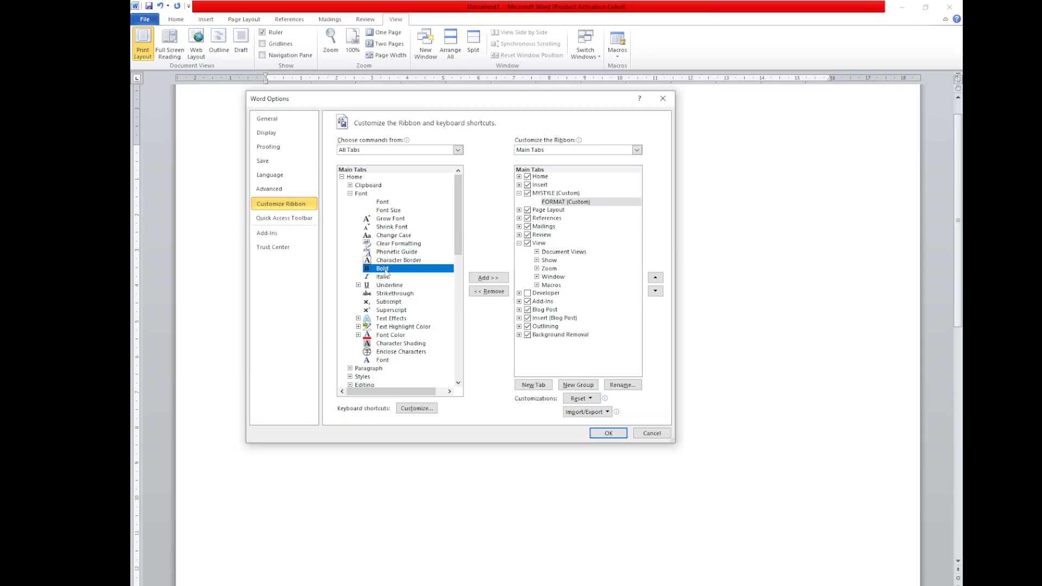
click(494, 280)
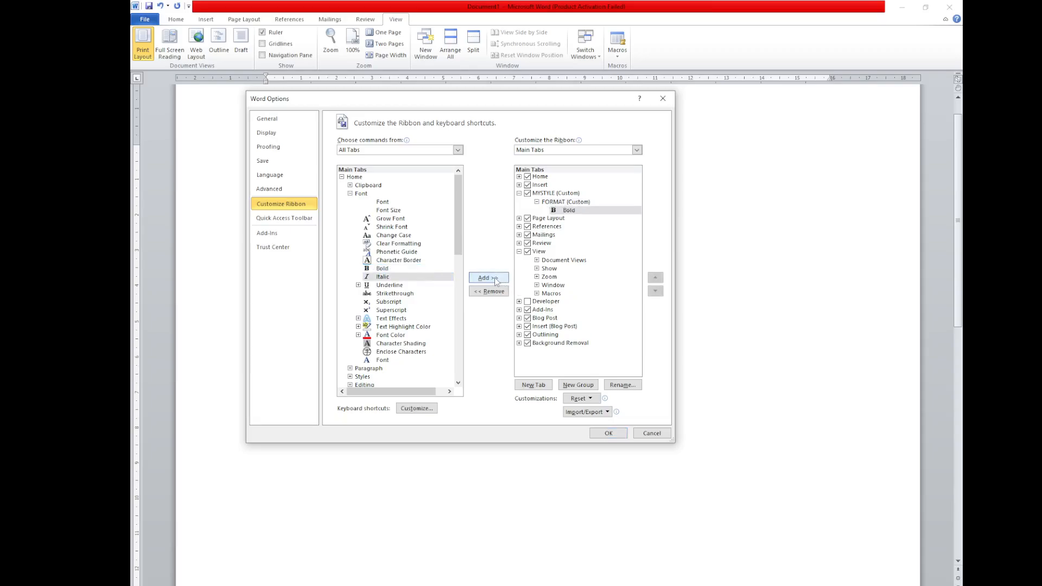
click(487, 278)
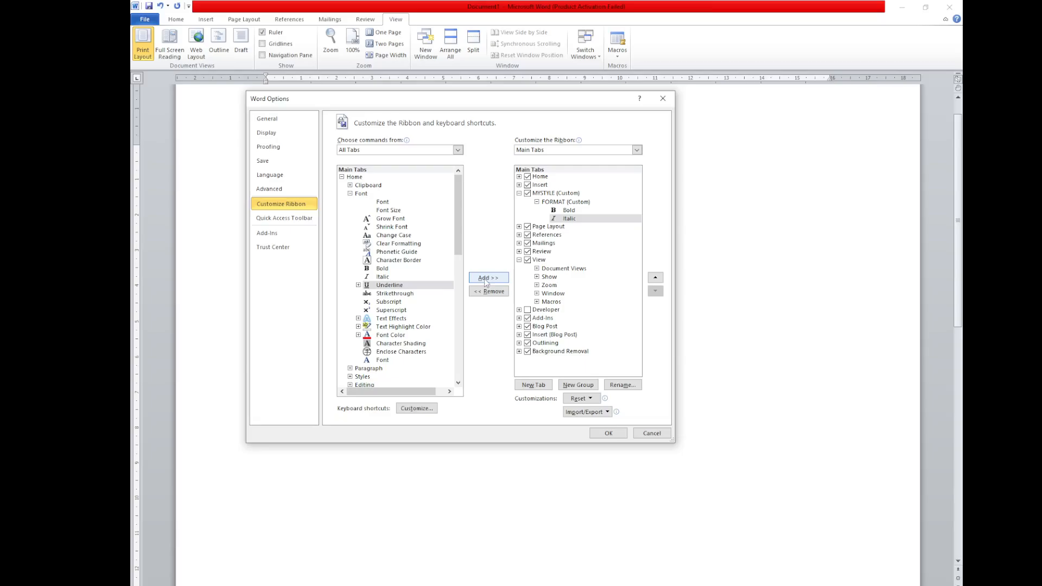
click(488, 278)
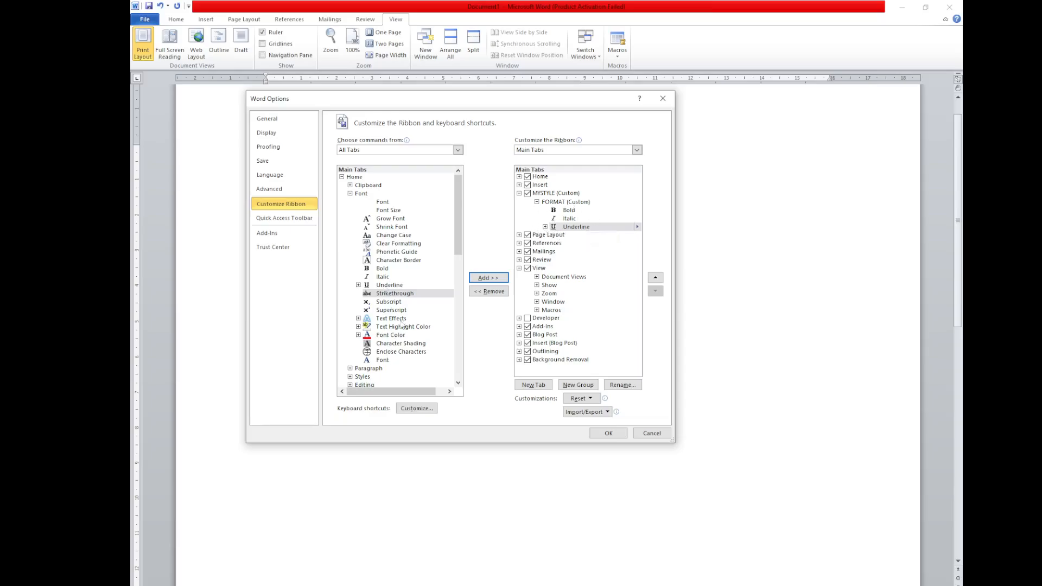
Step: Add the Table command from Insert's Tables group to the FORMAT group of the MYSTYLE tab
scroll(403, 324, down, 1)
scroll(382, 364, down, 1)
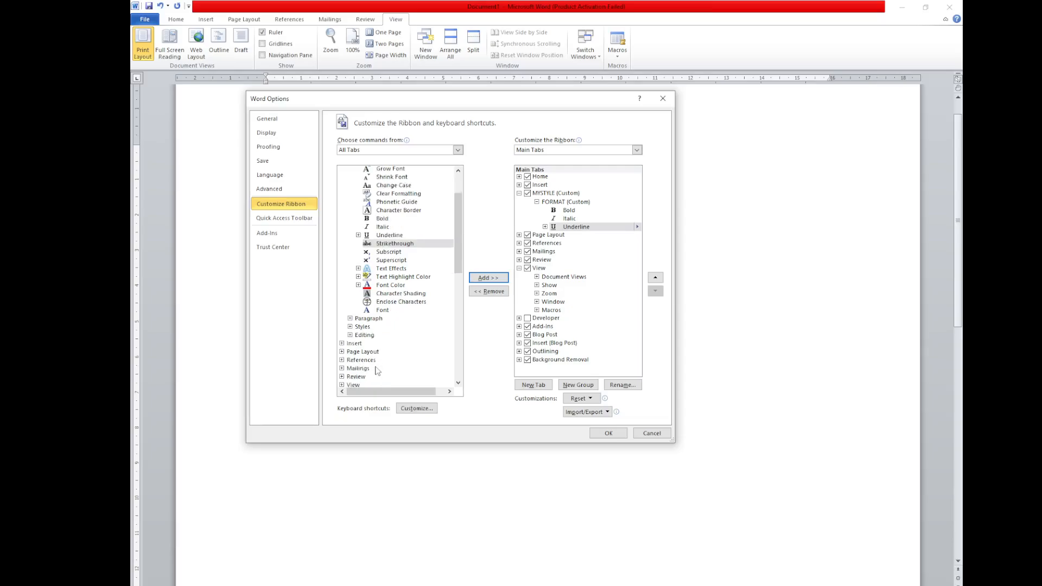
double_click(356, 344)
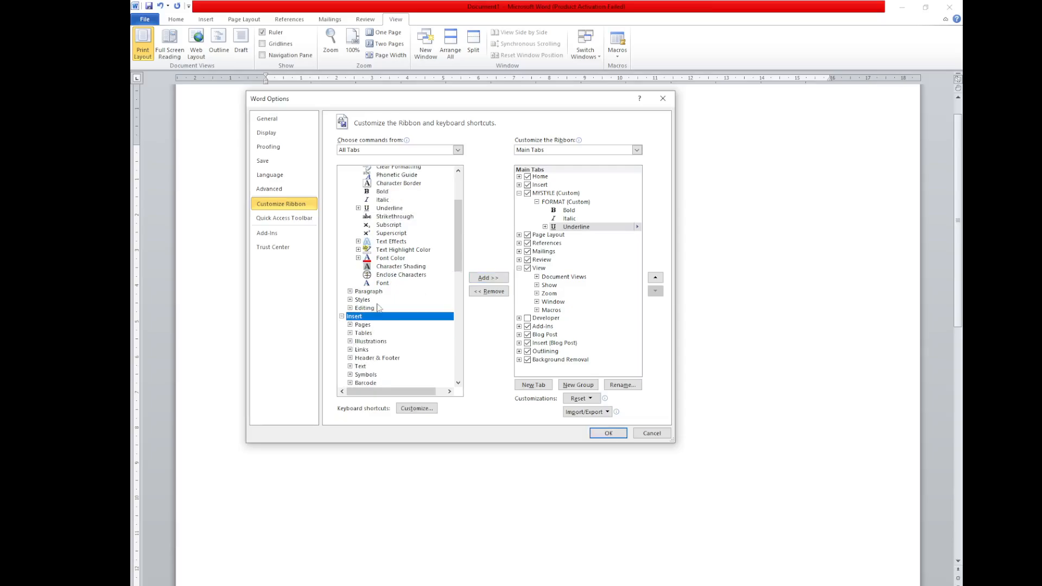
double_click(369, 334)
click(386, 342)
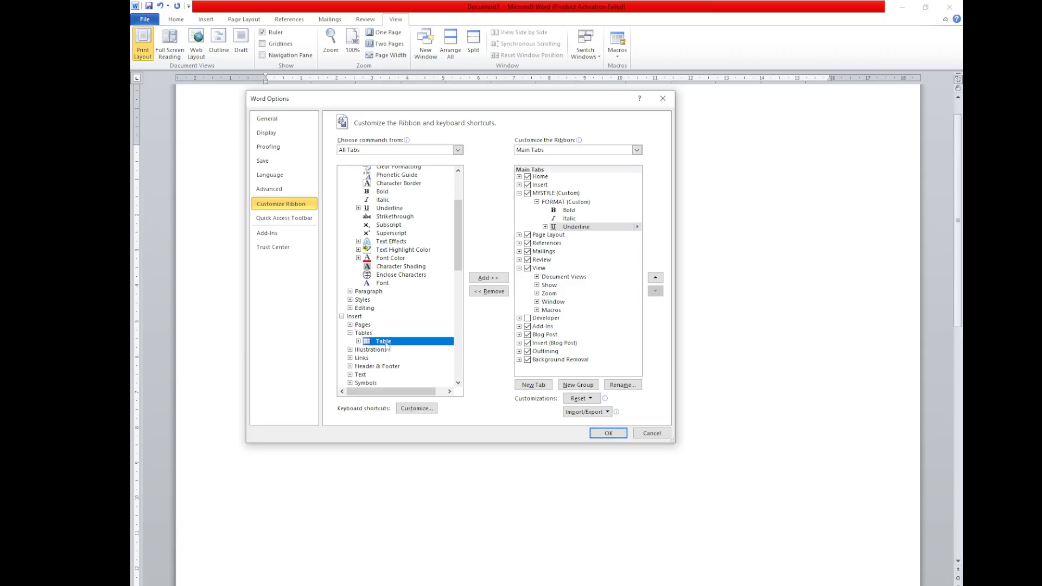
click(493, 279)
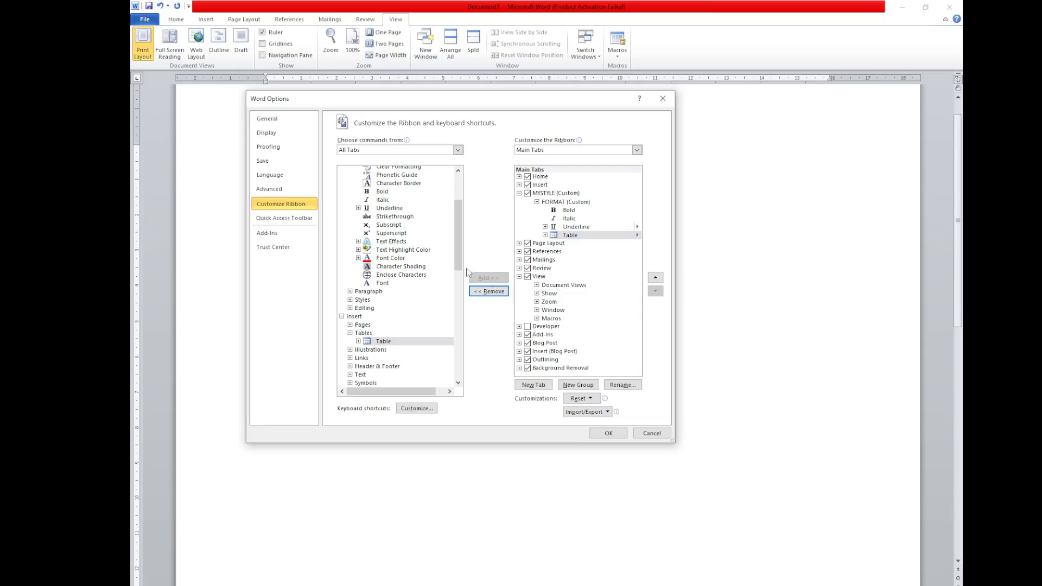
Step: Add the Page Color and Page Borders commands from Page Layout's Page Background group to the FORMAT group
drag(458, 253, 456, 293)
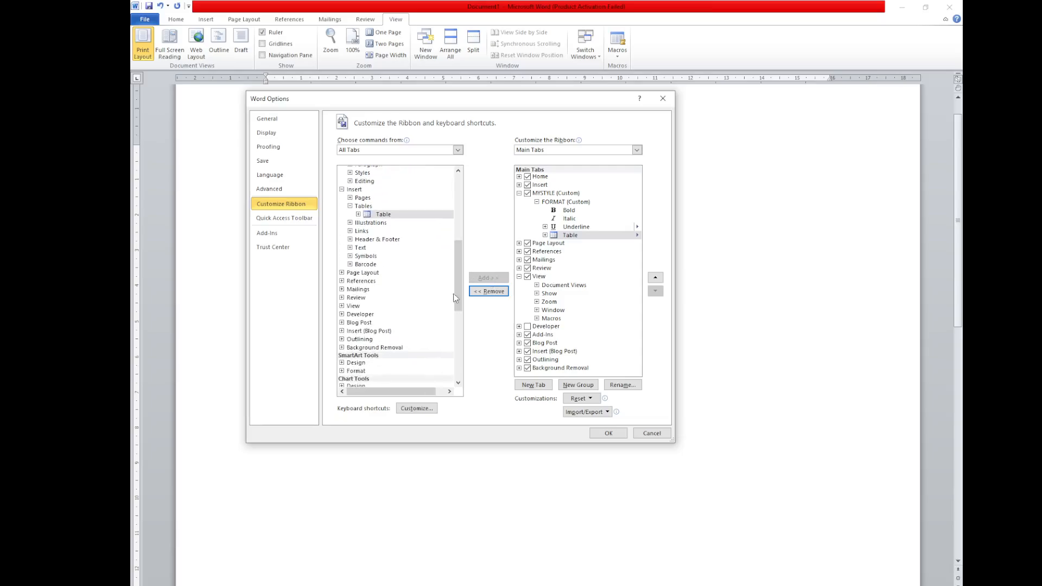
double_click(365, 273)
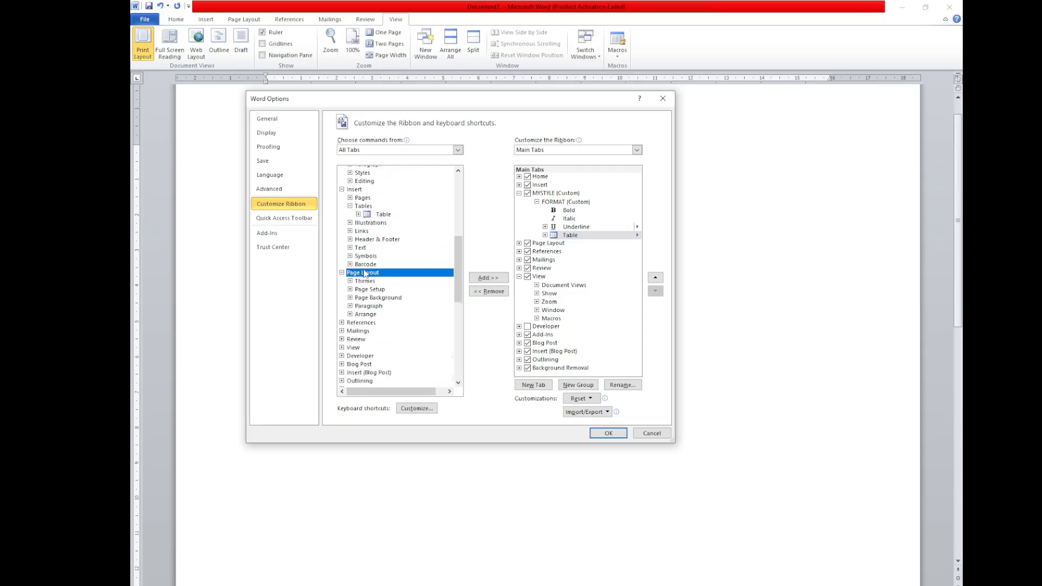
double_click(379, 298)
click(388, 316)
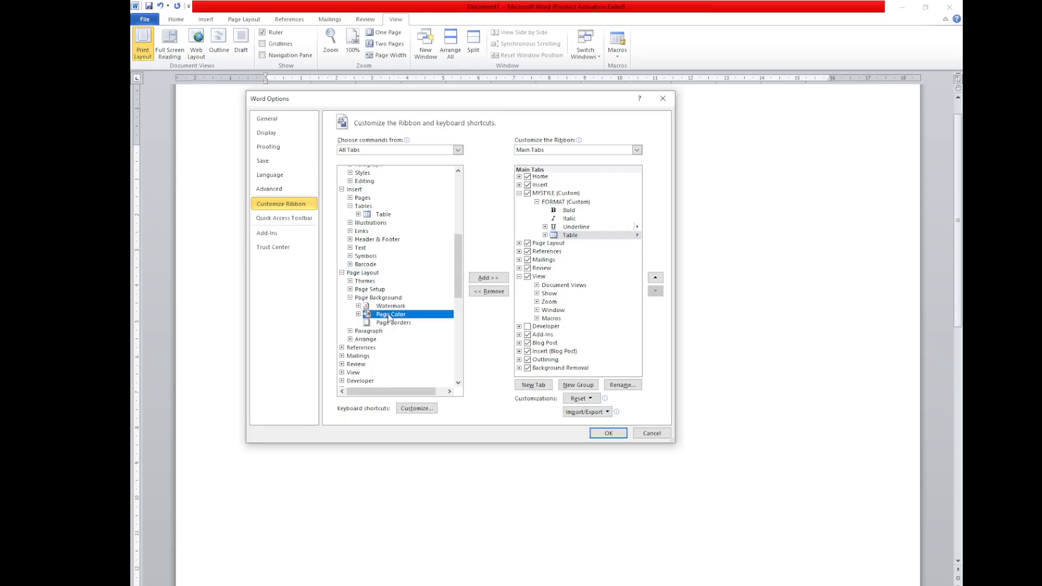
click(488, 277)
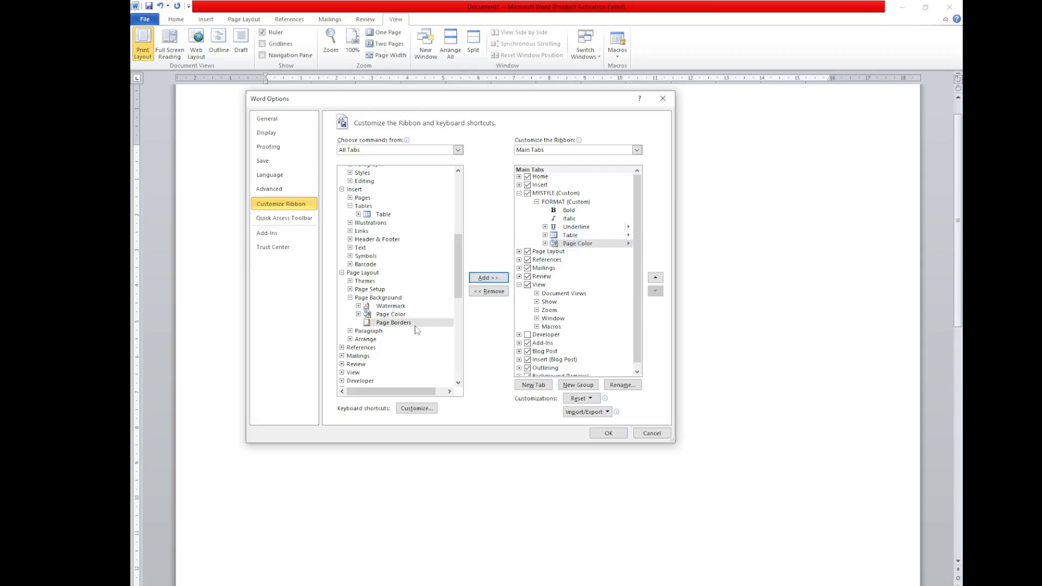
click(491, 279)
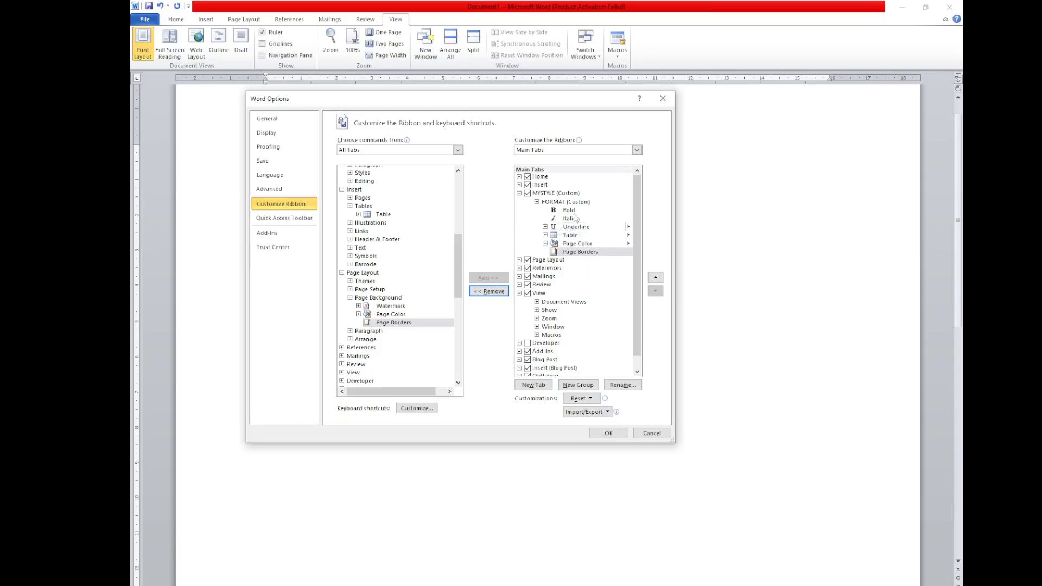
Step: Apply the ribbon customization and display the new MYSTYLE tab
click(608, 433)
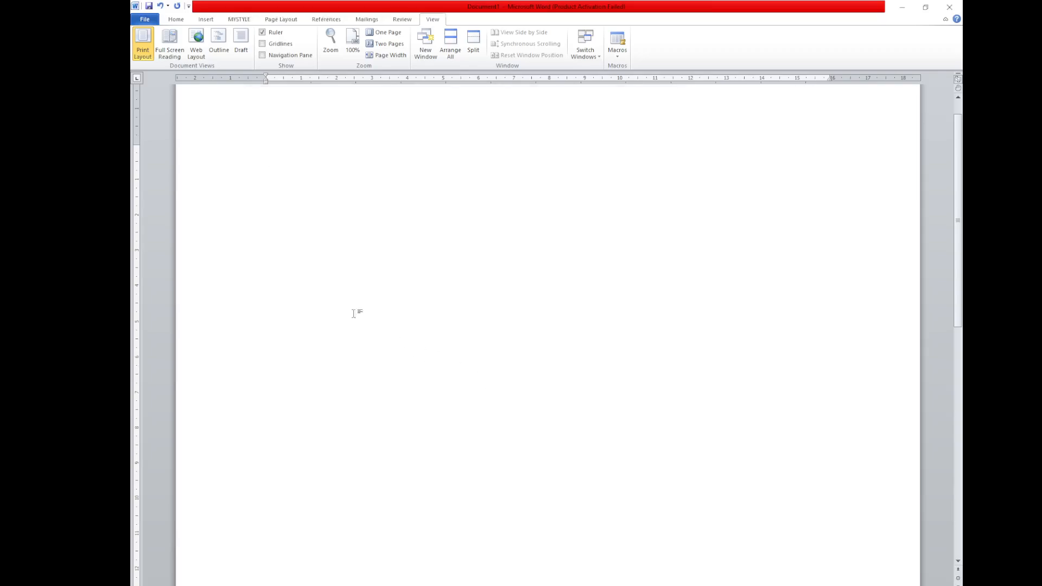
click(242, 21)
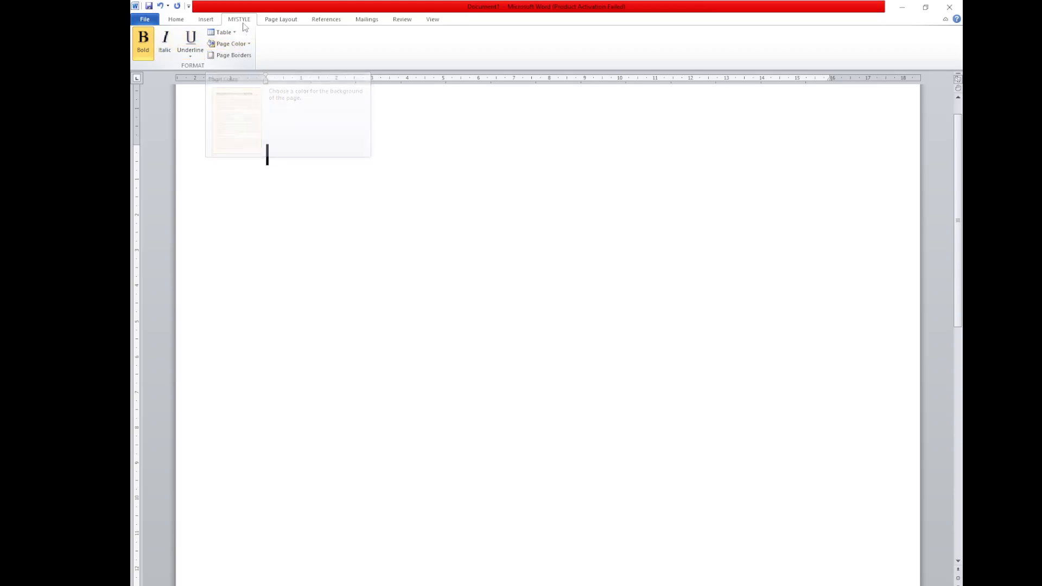
right_click(272, 44)
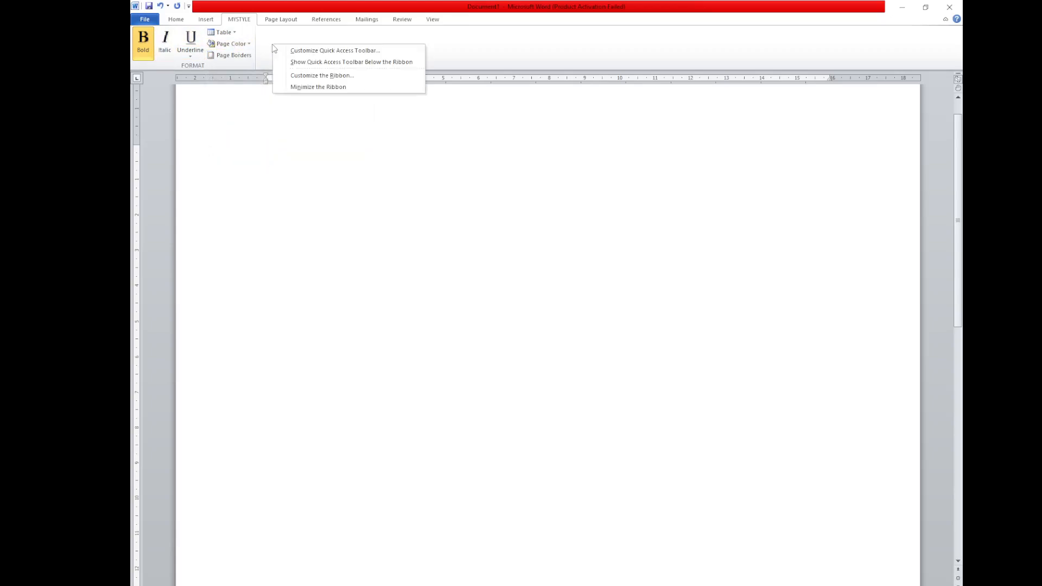
click(297, 77)
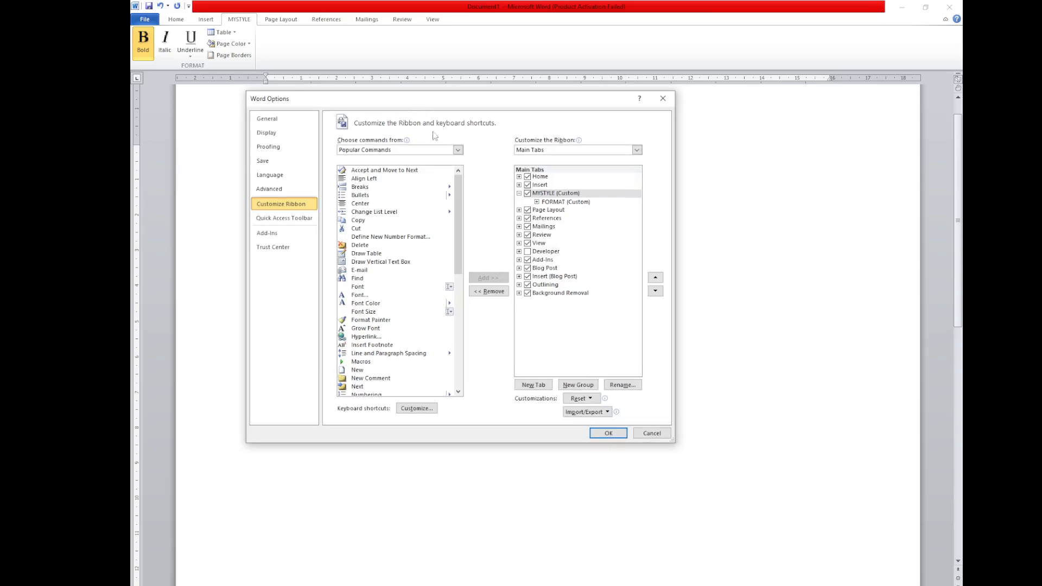
click(555, 202)
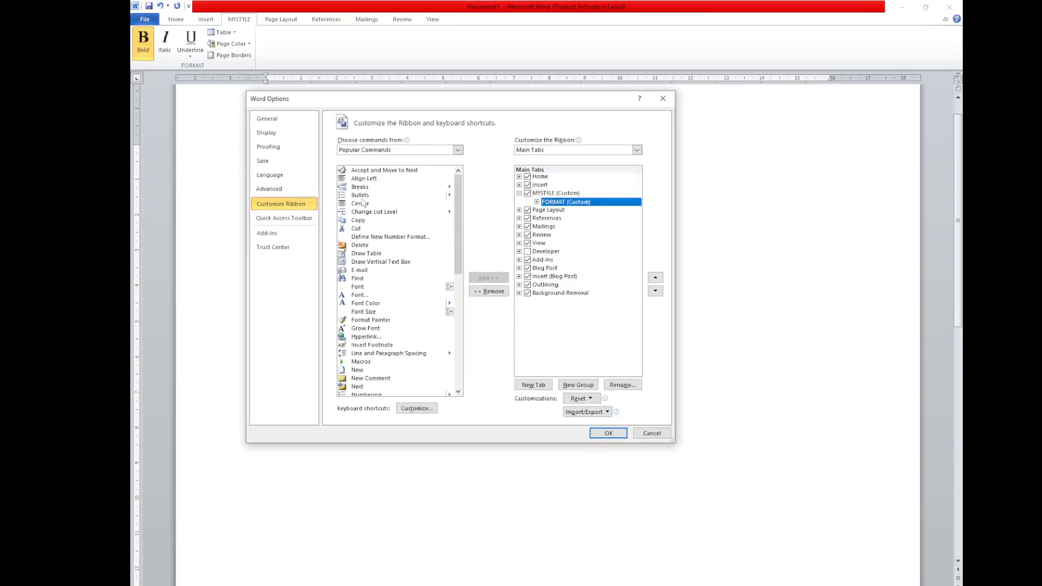
click(372, 254)
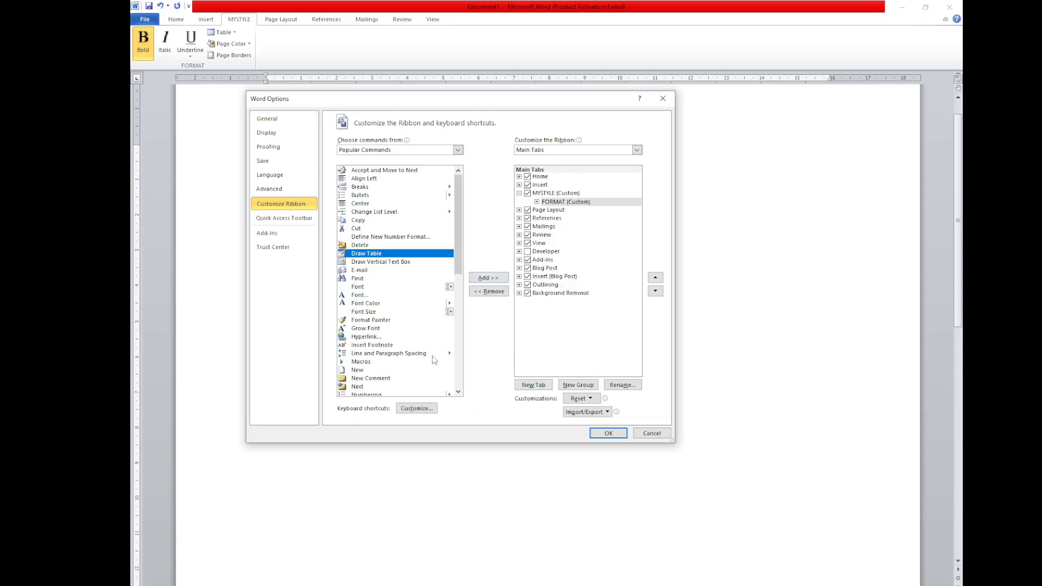
click(650, 434)
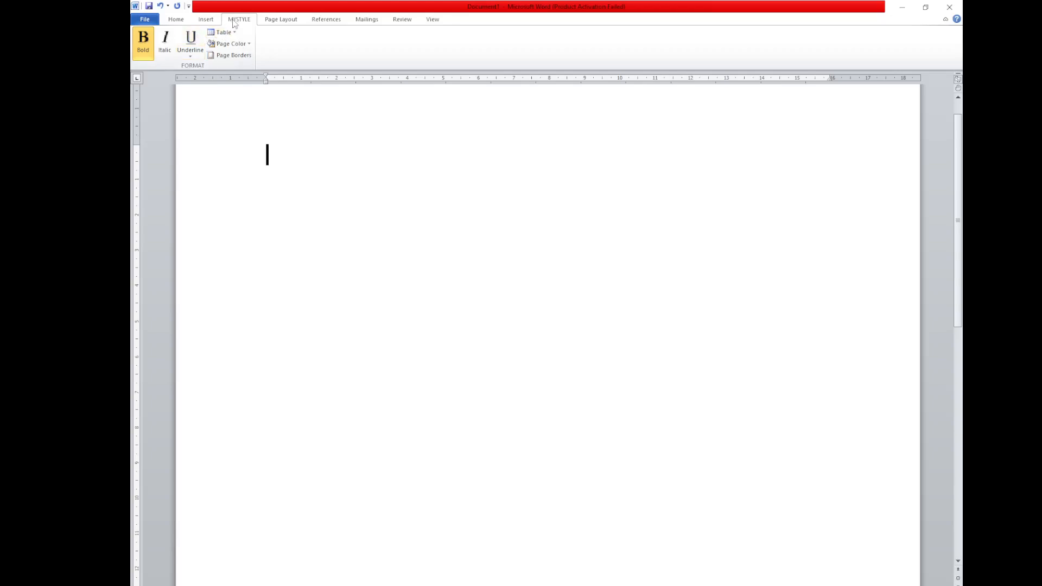
Step: Reopen the ribbon customization options, remove the custom MYSTYLE tab and apply the change
right_click(270, 44)
click(326, 76)
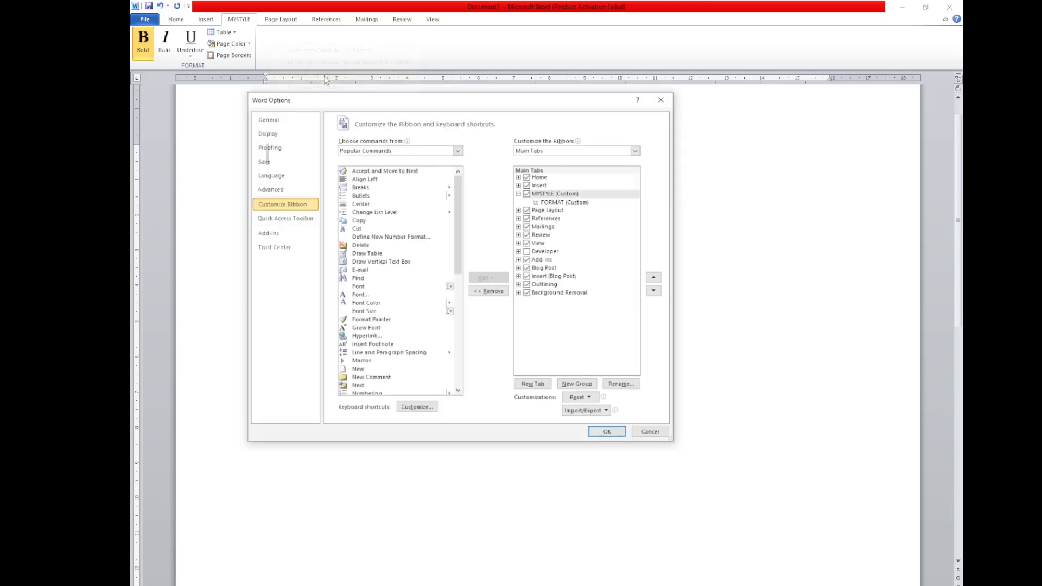
click(555, 194)
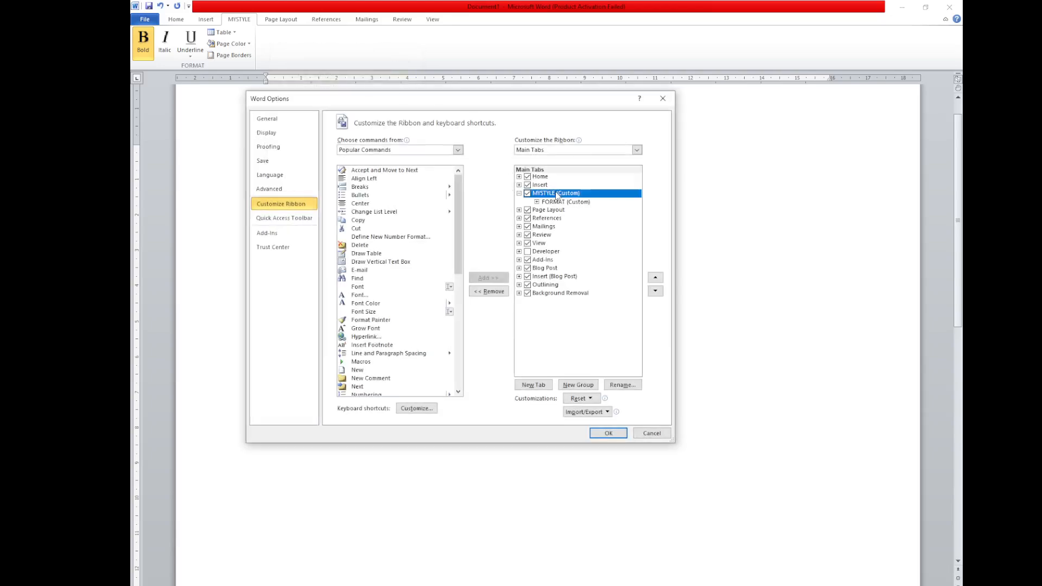
click(494, 292)
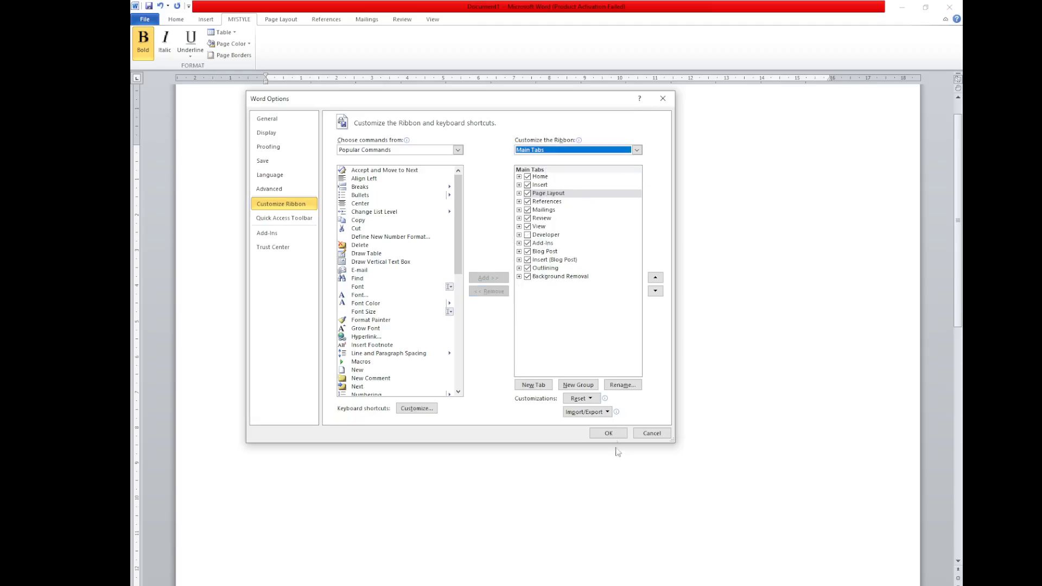
click(608, 433)
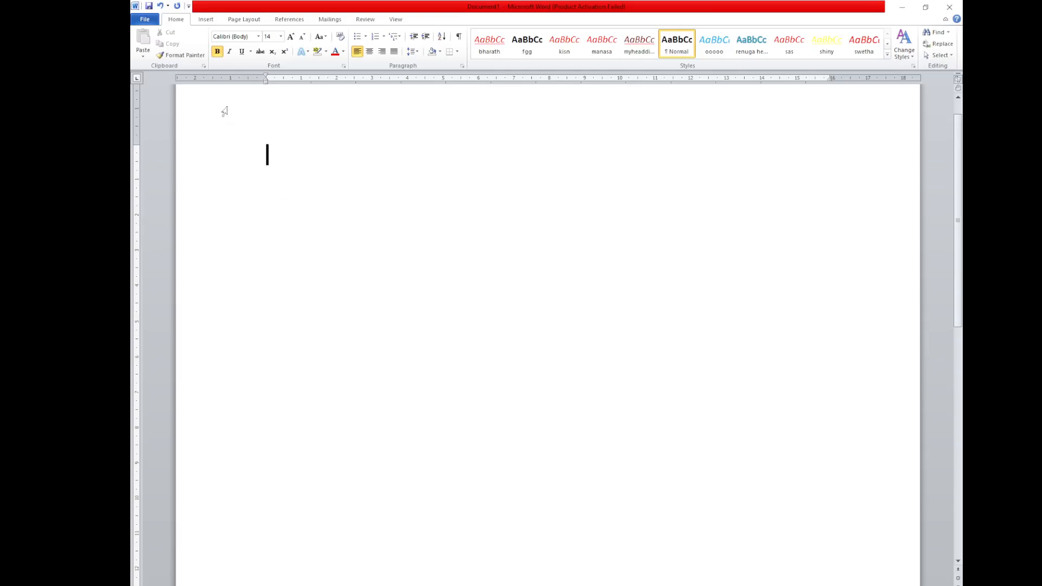